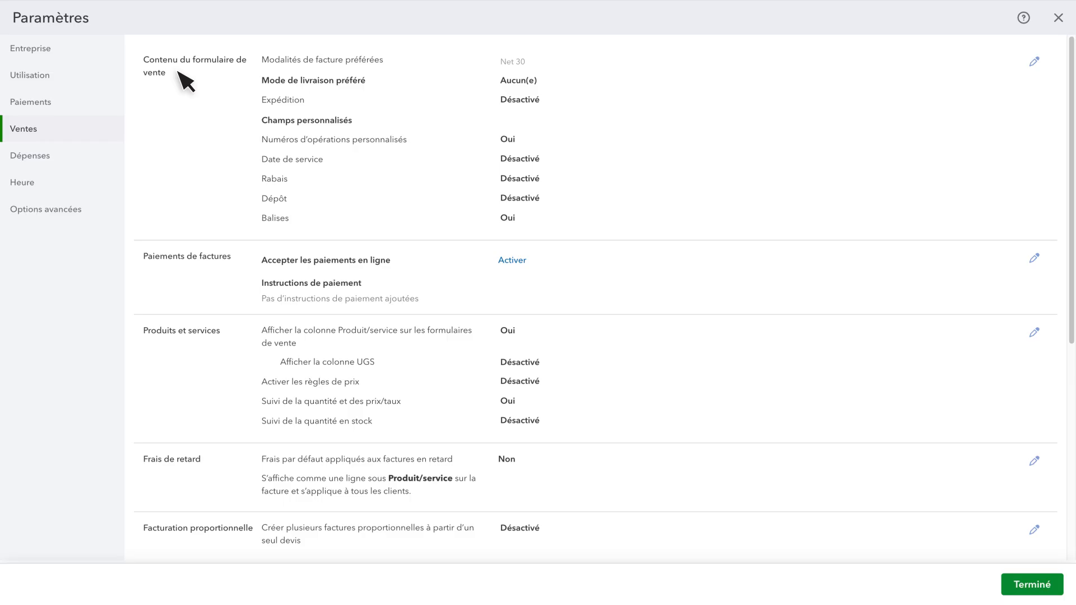
# - Enable Expédition in the Contenu du formulaire de vente section, look over the invoice term and delivery mode choices, and save
pyautogui.click(179, 72)
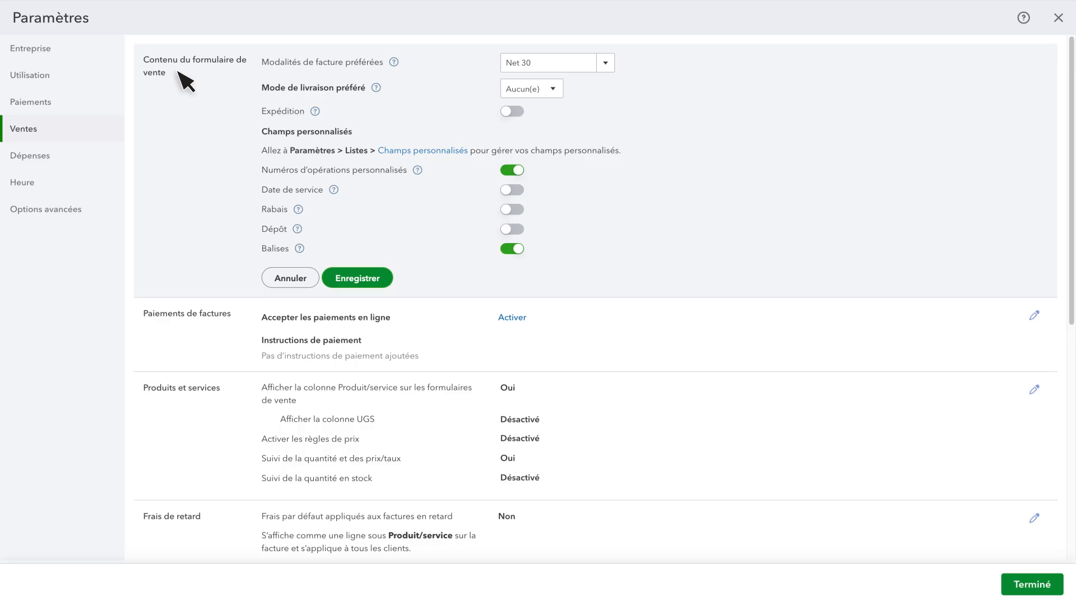
pyautogui.click(517, 111)
pyautogui.click(605, 63)
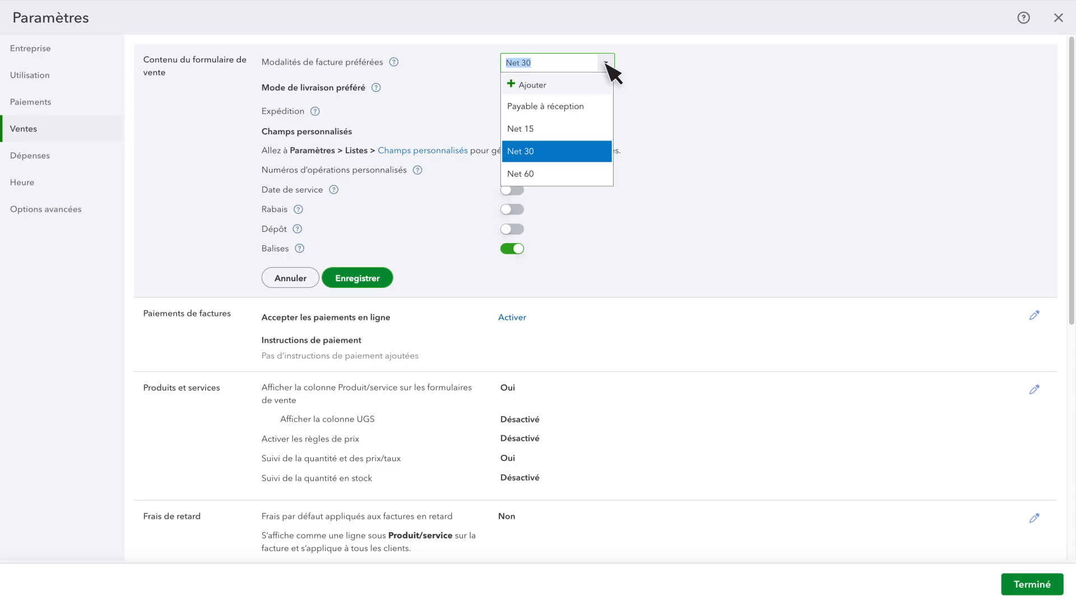
pyautogui.click(606, 64)
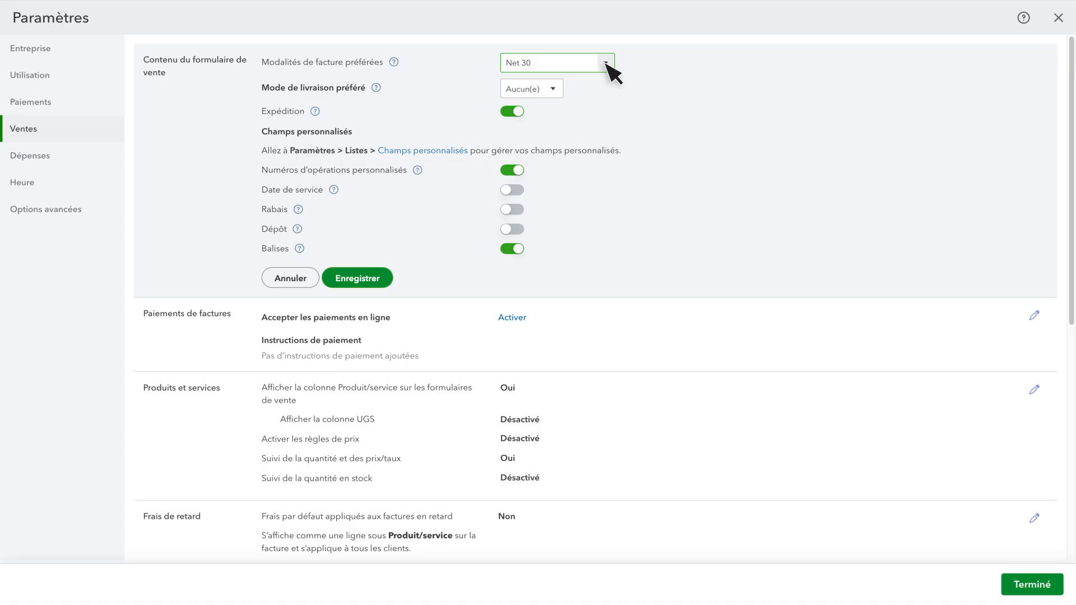
pyautogui.click(543, 90)
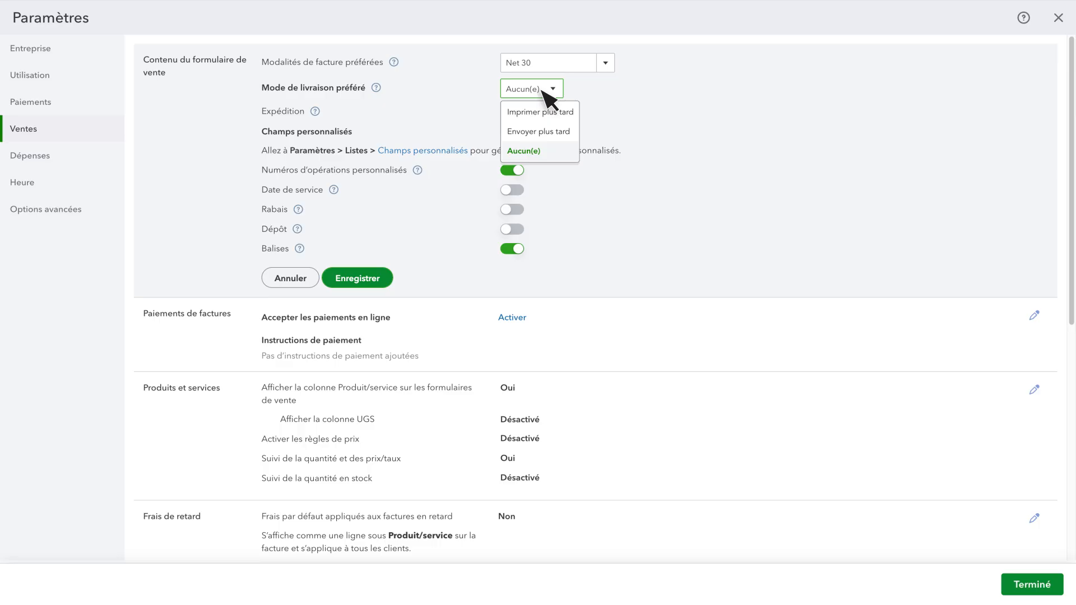
pyautogui.click(541, 89)
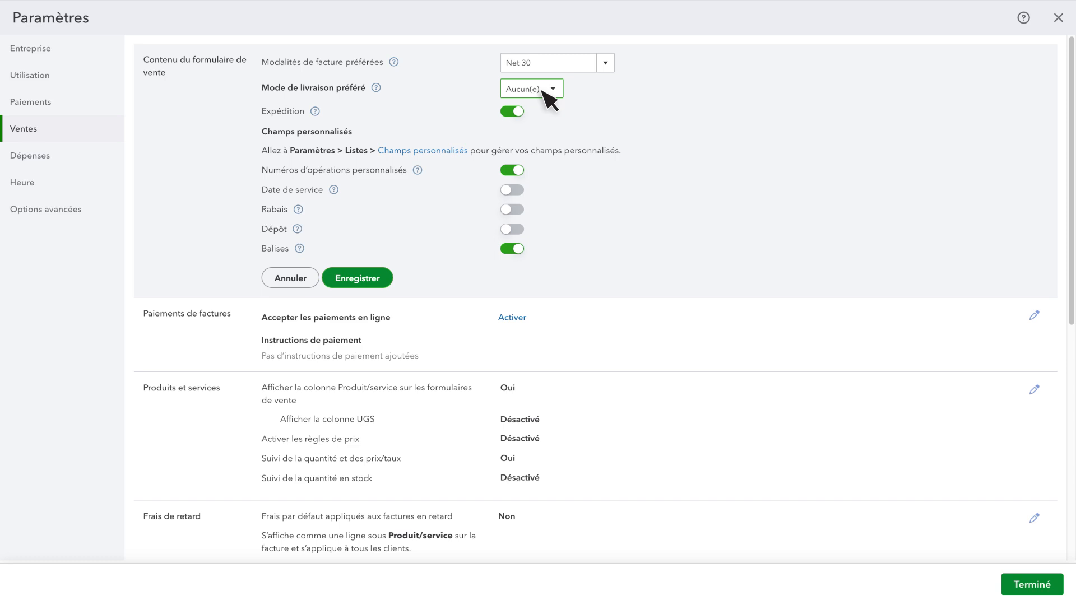
pyautogui.click(361, 282)
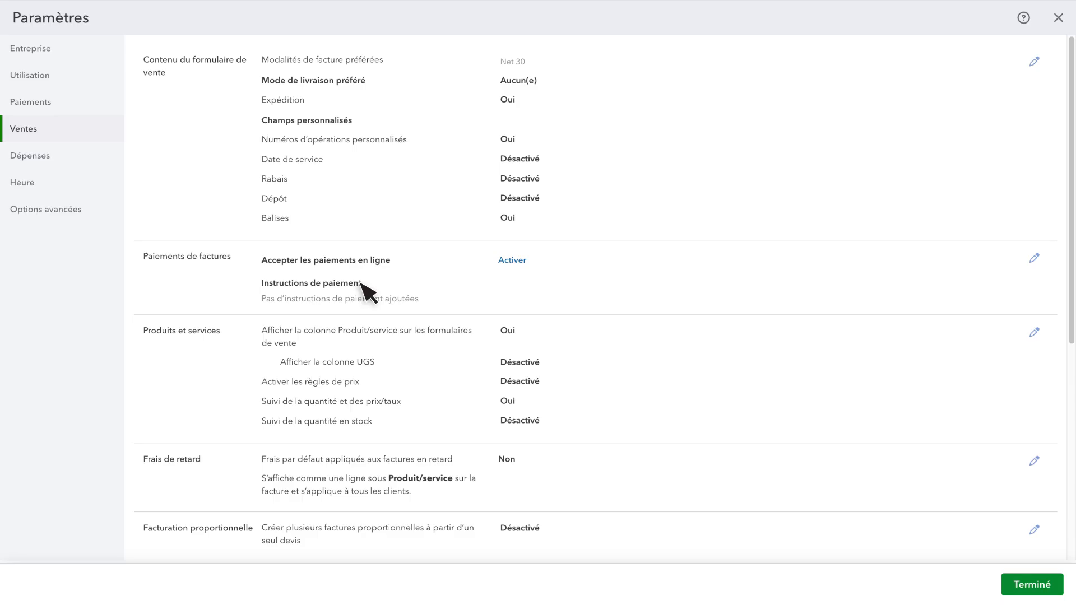
# - Review the payment instructions field in the Paiements de factures section and save the section
pyautogui.click(184, 271)
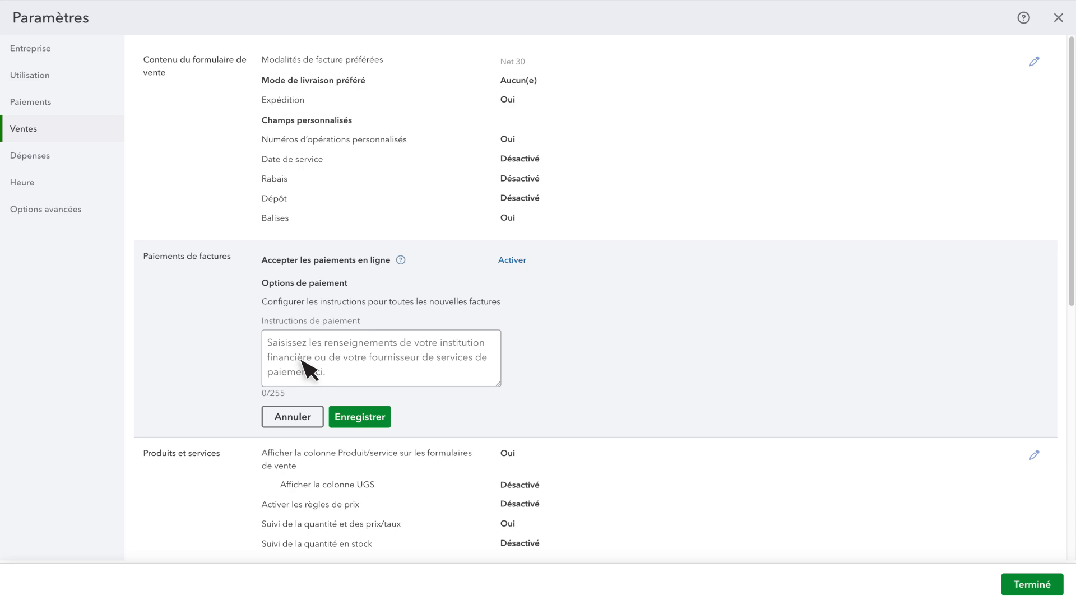
pyautogui.click(361, 417)
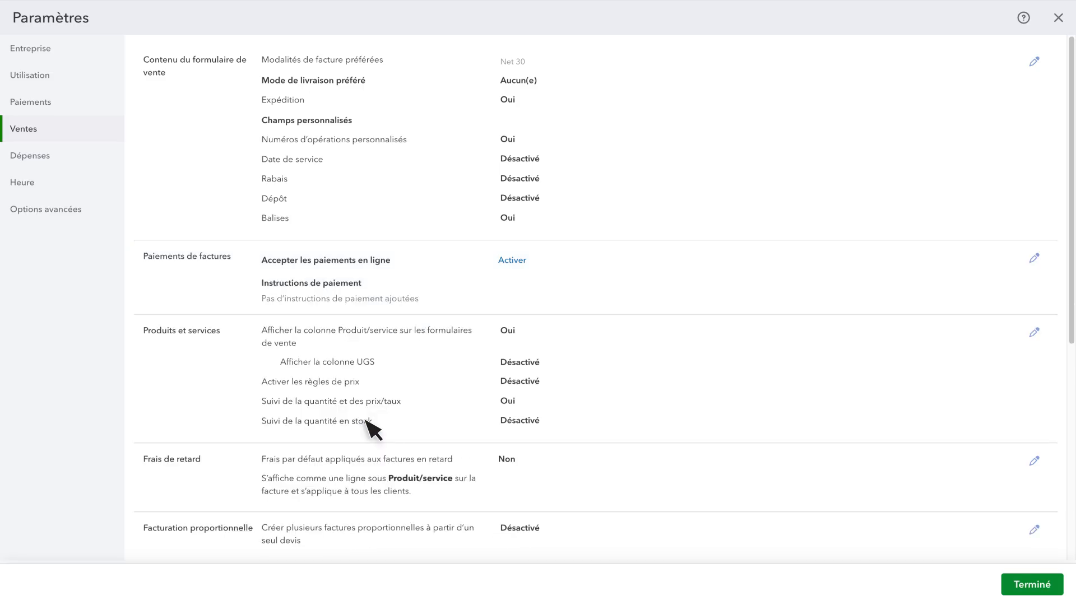
# - Turn on the UGS column and confirm activation of stock quantity tracking in the Produits et services section, and save
pyautogui.click(185, 343)
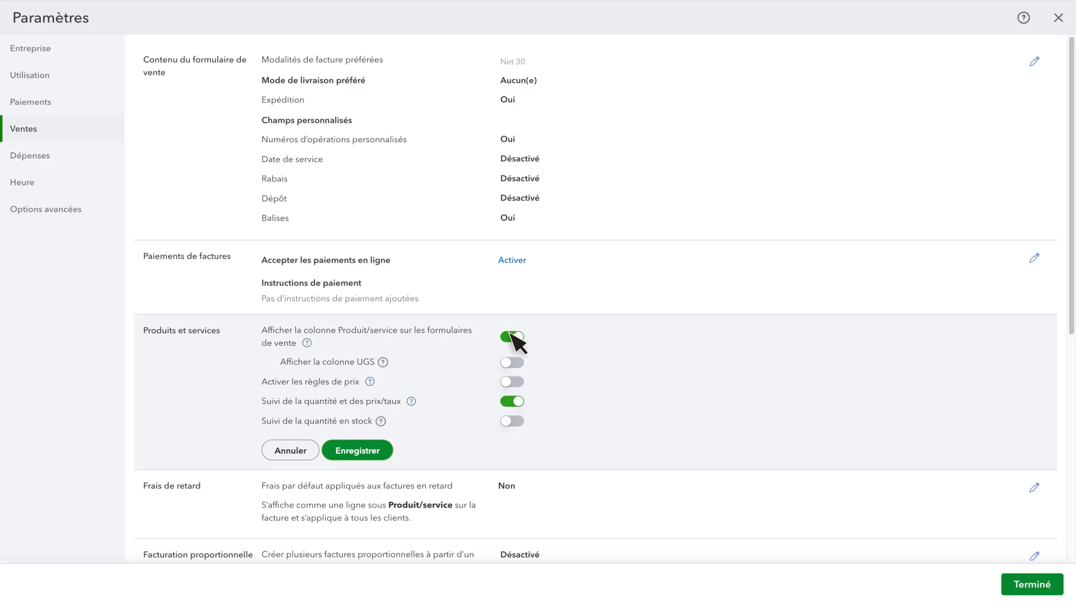
pyautogui.click(511, 362)
pyautogui.click(512, 422)
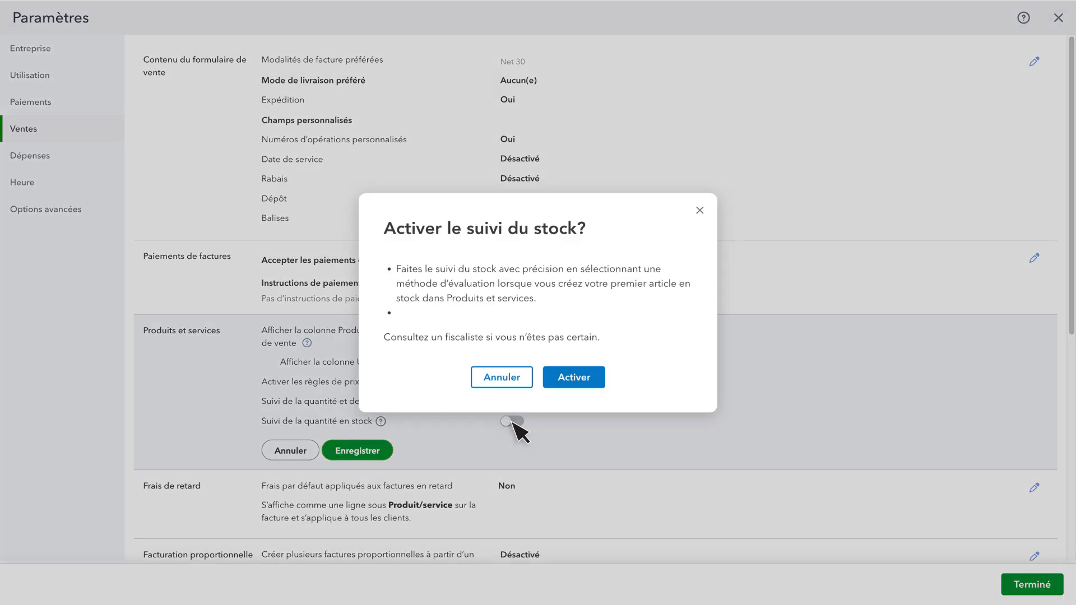
pyautogui.click(577, 379)
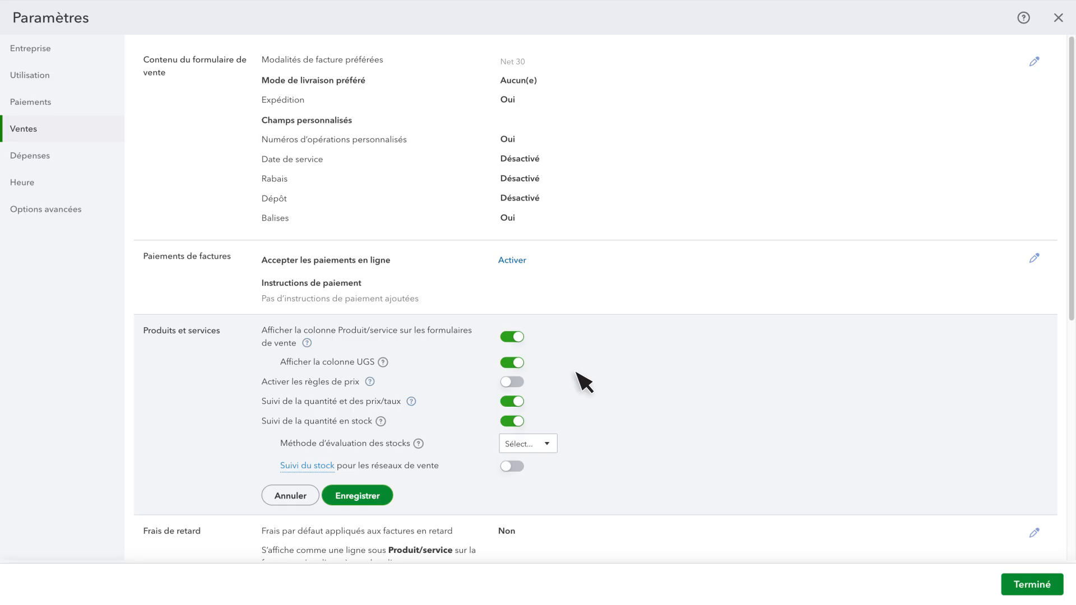
pyautogui.click(360, 498)
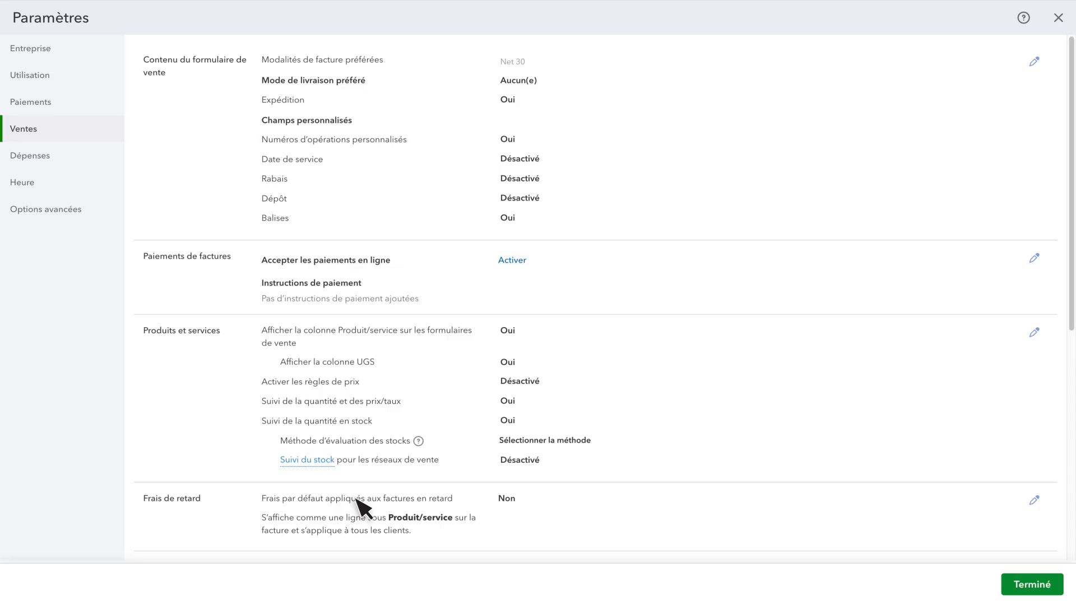
# - Review and save the Frais de retard section, and enable Facturation proportionnelle for creating several invoices from one estimate
pyautogui.click(357, 499)
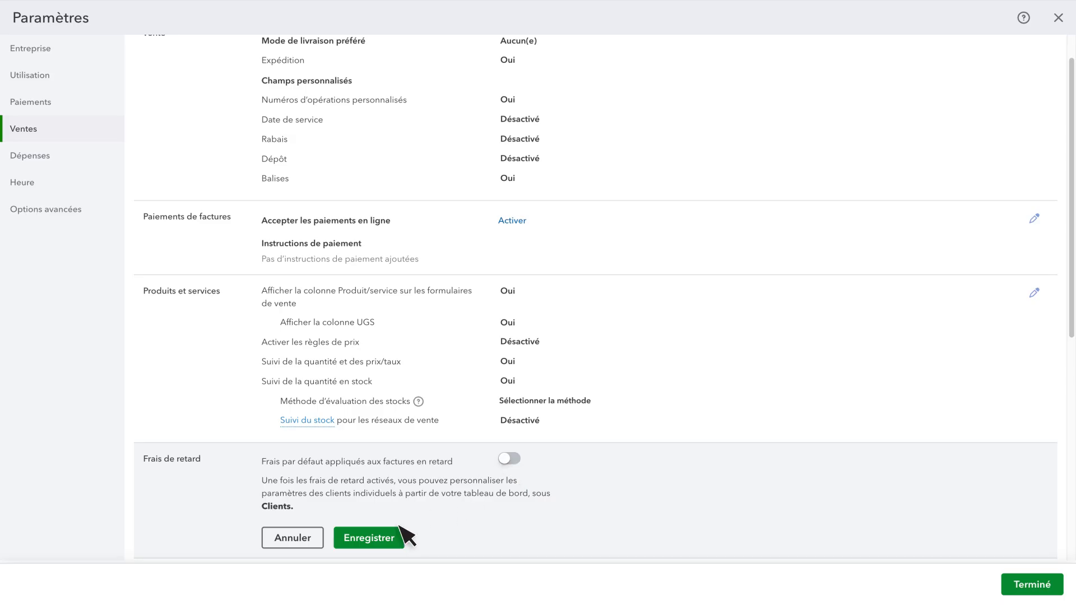
pyautogui.click(375, 541)
pyautogui.scroll(-5, 375, 552)
pyautogui.click(385, 191)
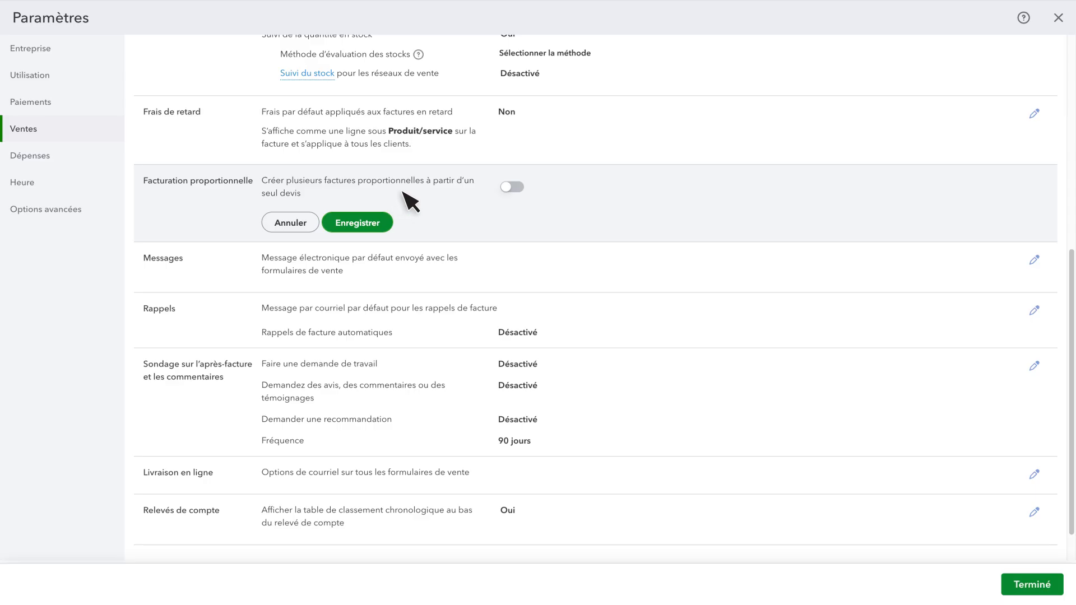
pyautogui.click(510, 187)
pyautogui.click(365, 225)
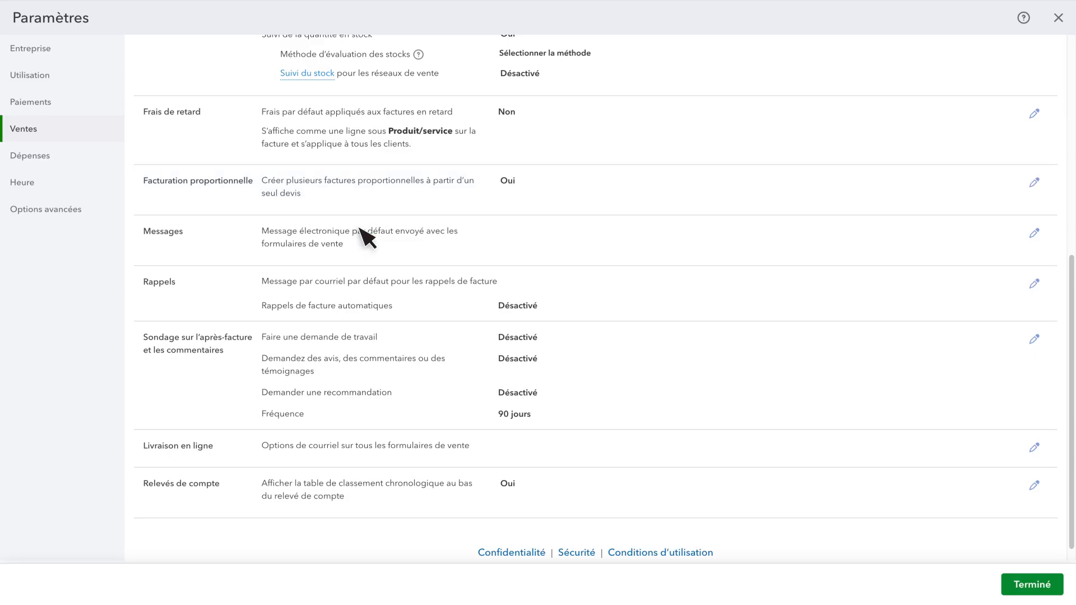
# - In the Messages section, enable sending an e-mail copy to the company address, check the form type choices for the lower message, and save
pyautogui.click(171, 247)
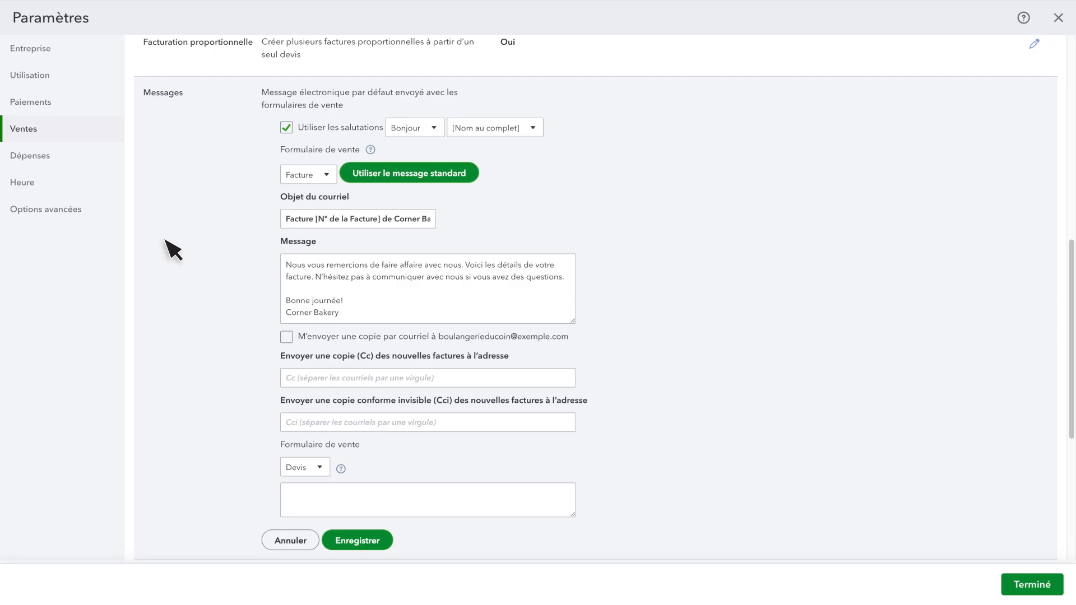
pyautogui.click(287, 337)
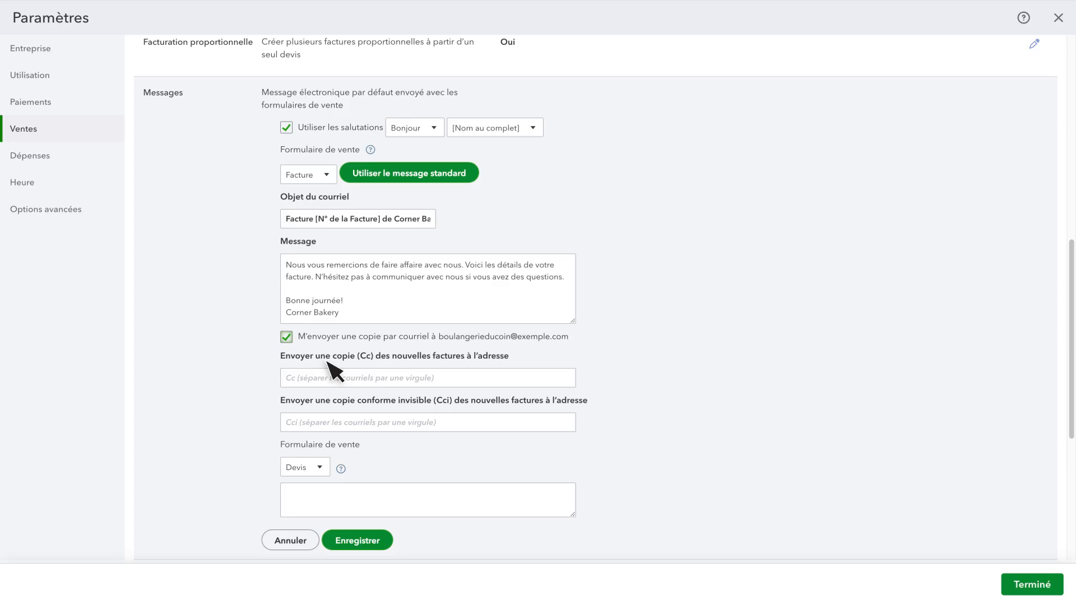
pyautogui.click(318, 467)
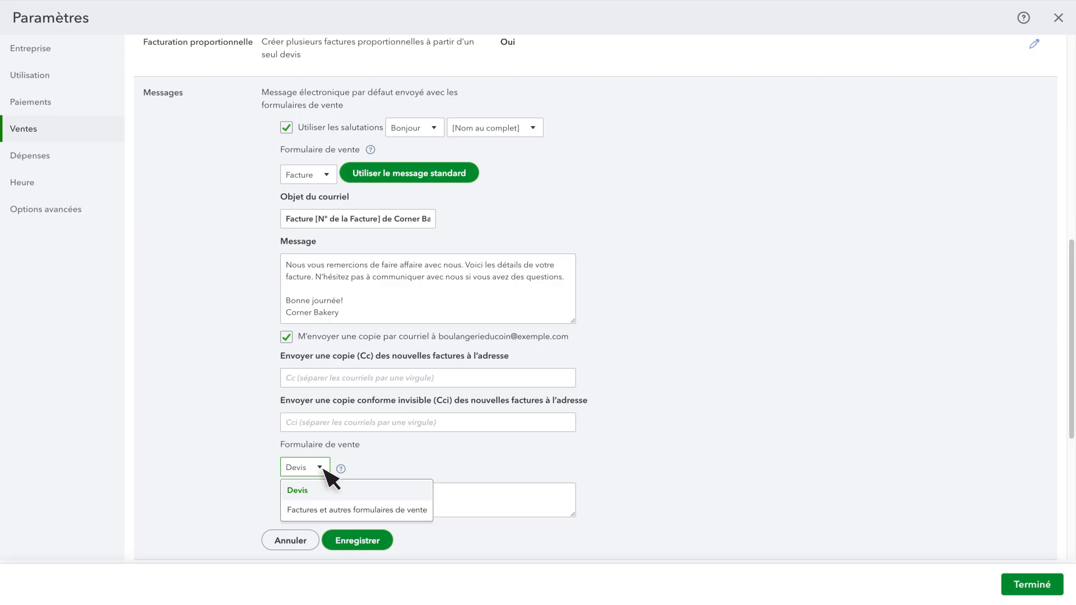
pyautogui.click(324, 470)
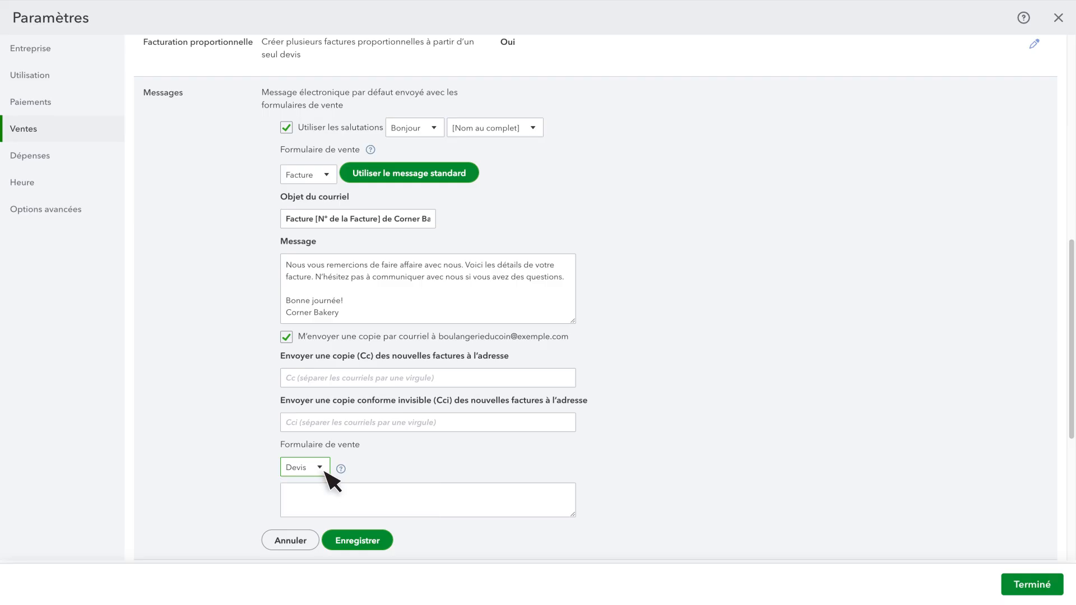
pyautogui.click(359, 542)
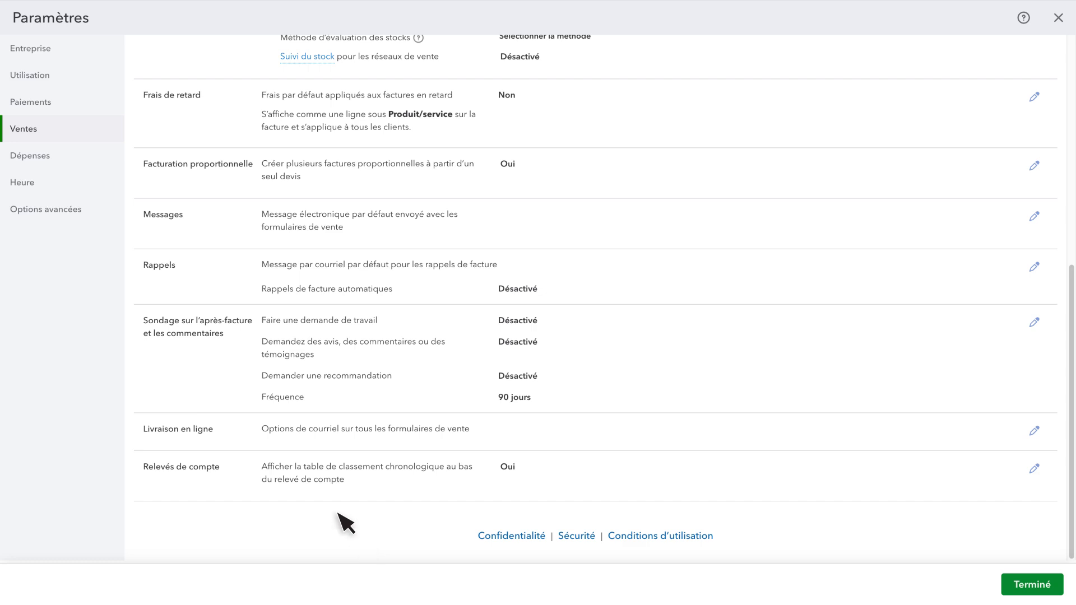
# - Enable automatic invoice reminders in the Rappels section and save
pyautogui.click(163, 271)
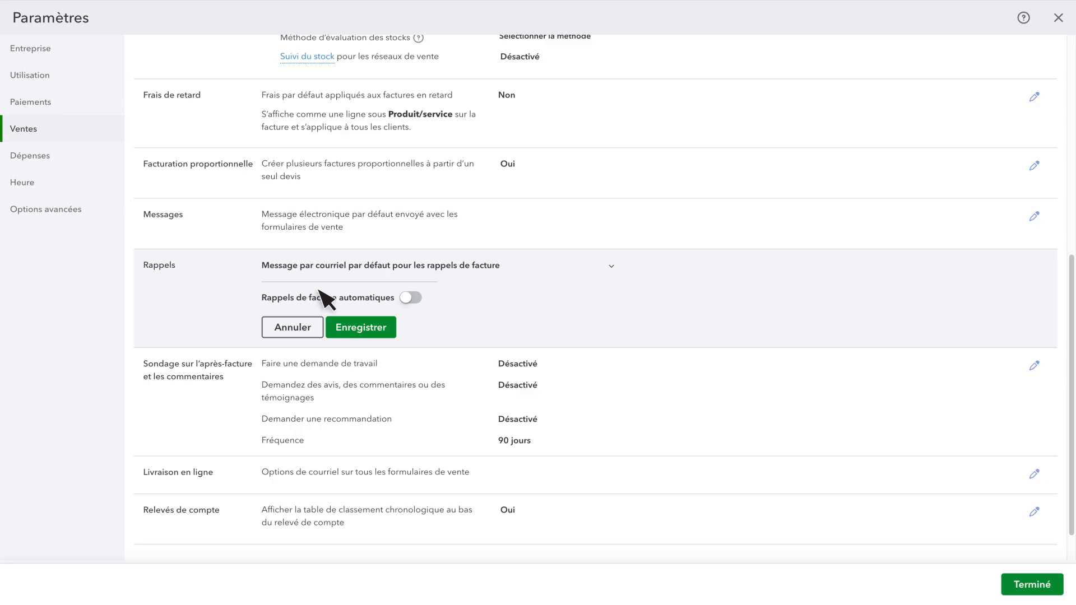
pyautogui.click(410, 297)
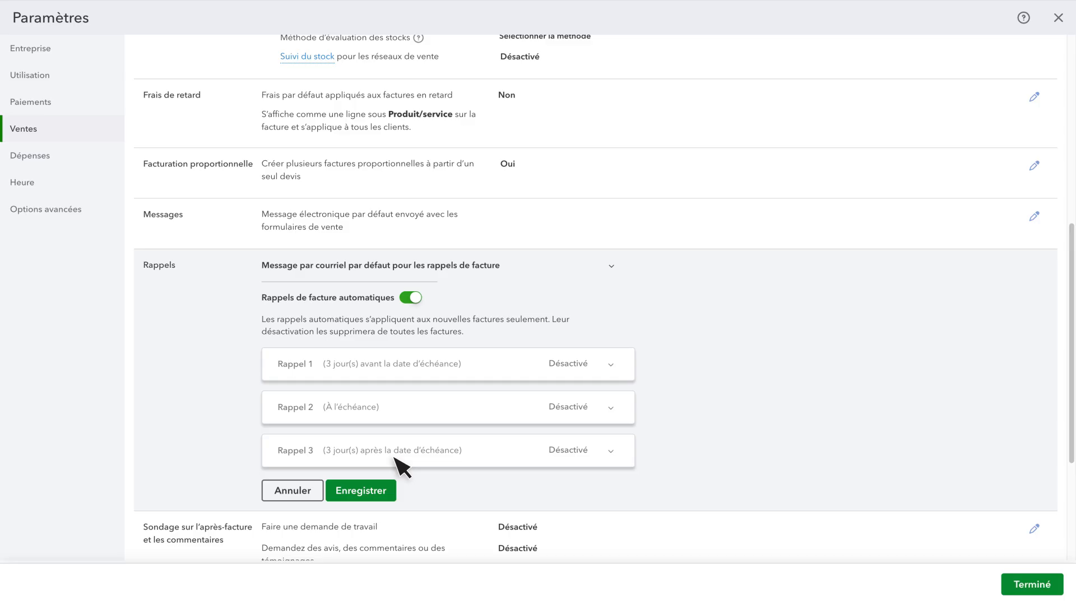
pyautogui.click(365, 495)
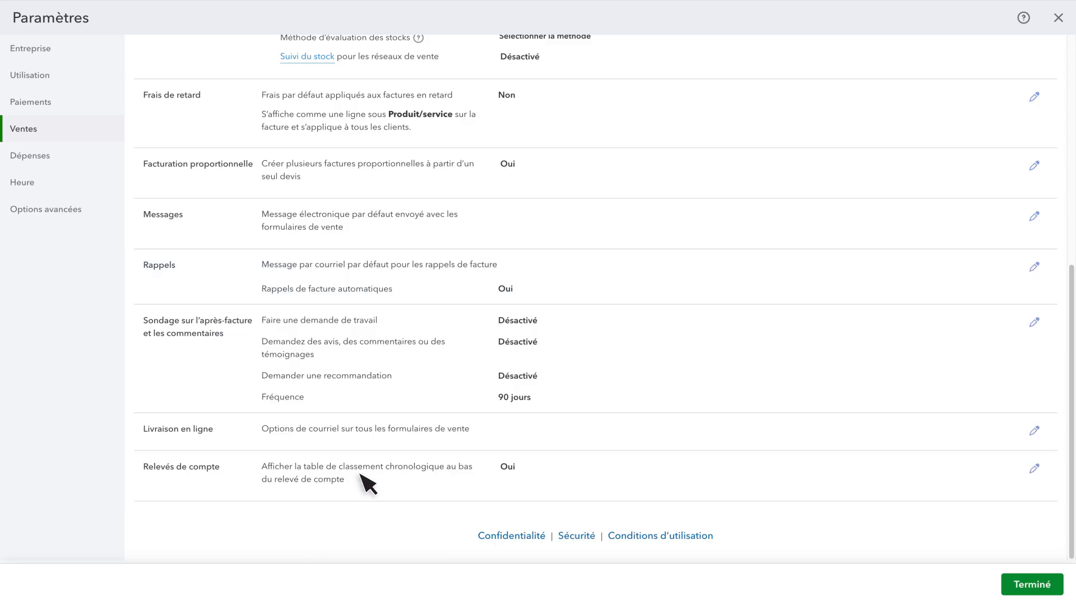
# - Review the post-invoice survey questions and the available survey frequencies, and save the section
pyautogui.click(369, 395)
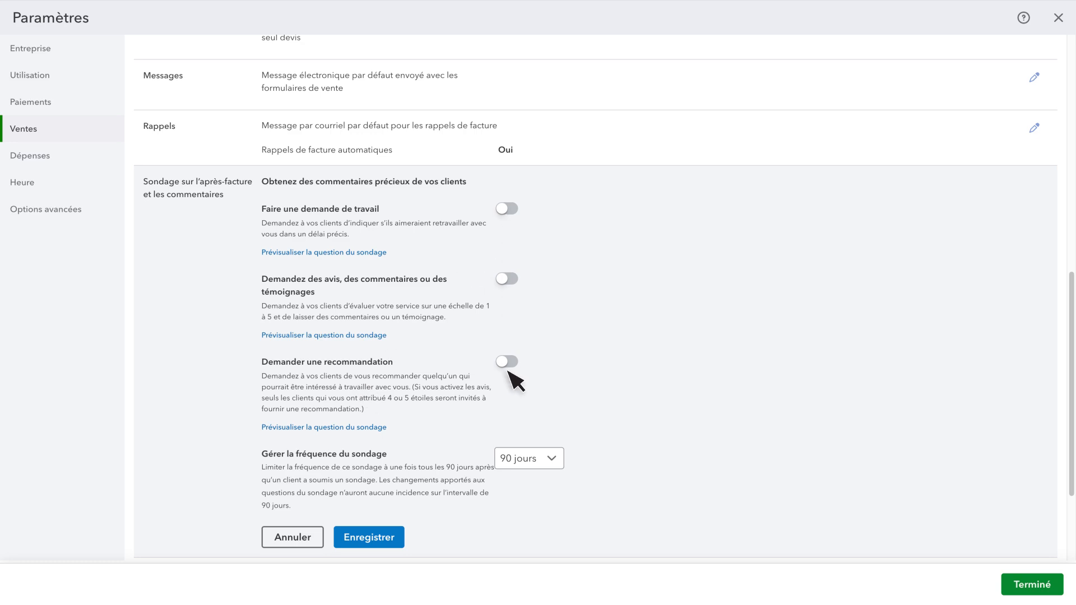
pyautogui.click(554, 460)
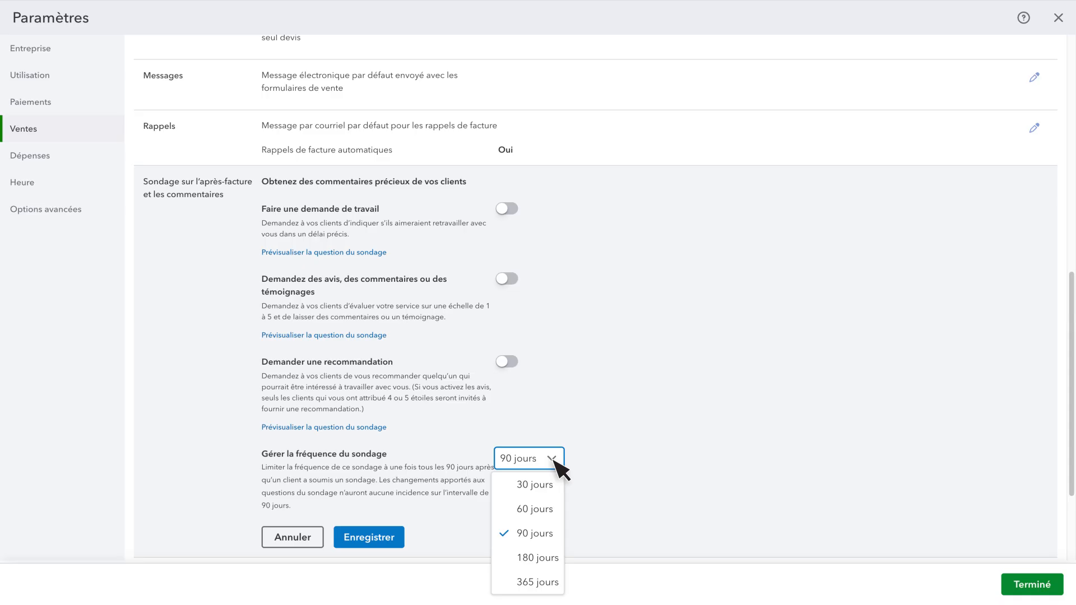
pyautogui.click(554, 459)
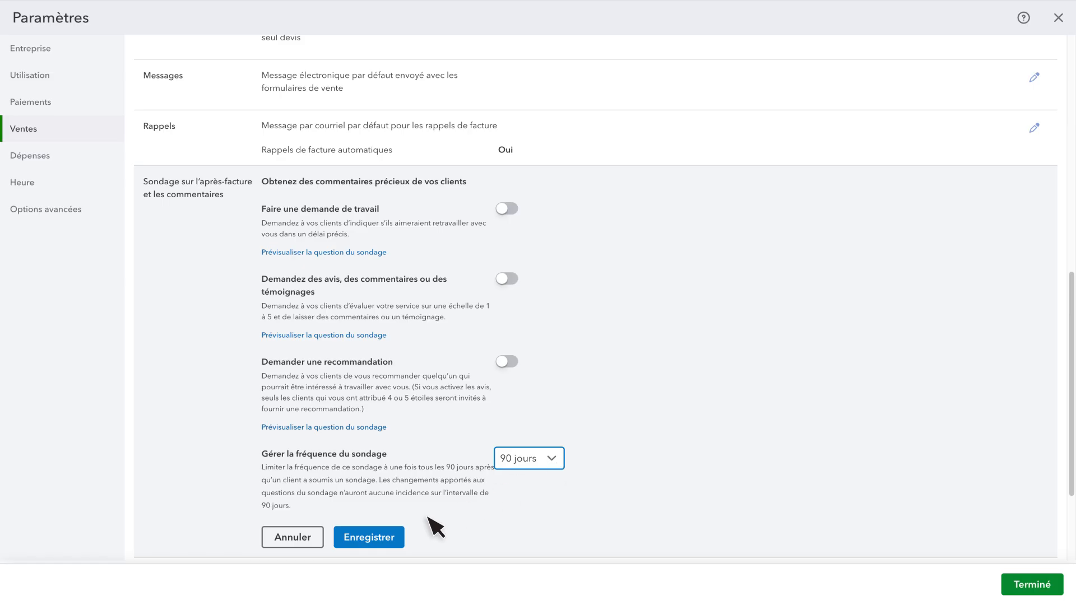
pyautogui.click(374, 541)
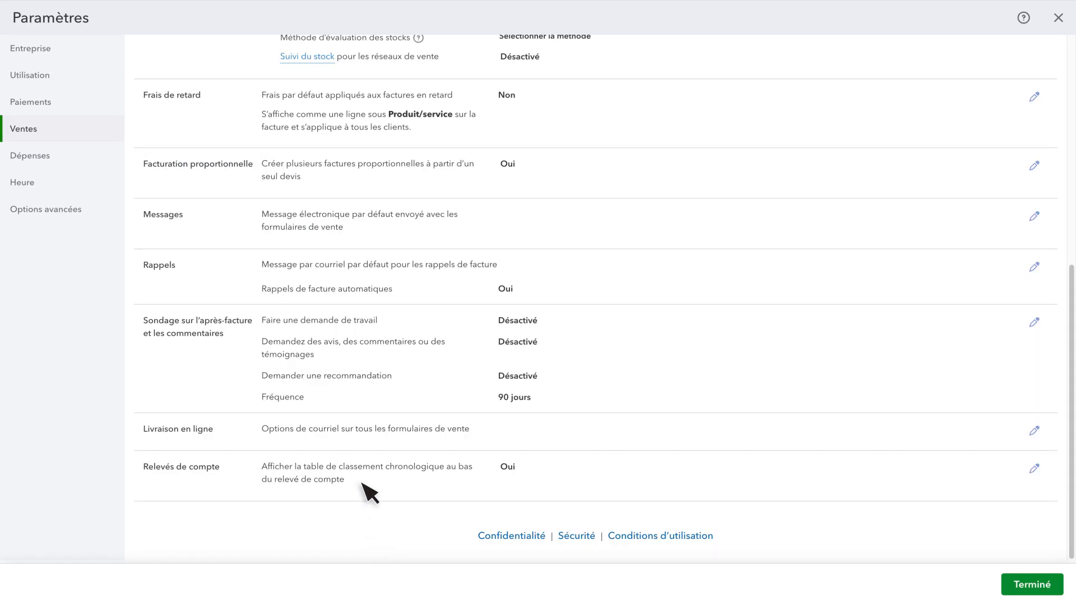
# - Review the e-mail options under Livraison en ligne and the listing options under Relevés de compte, saving each section
pyautogui.click(352, 436)
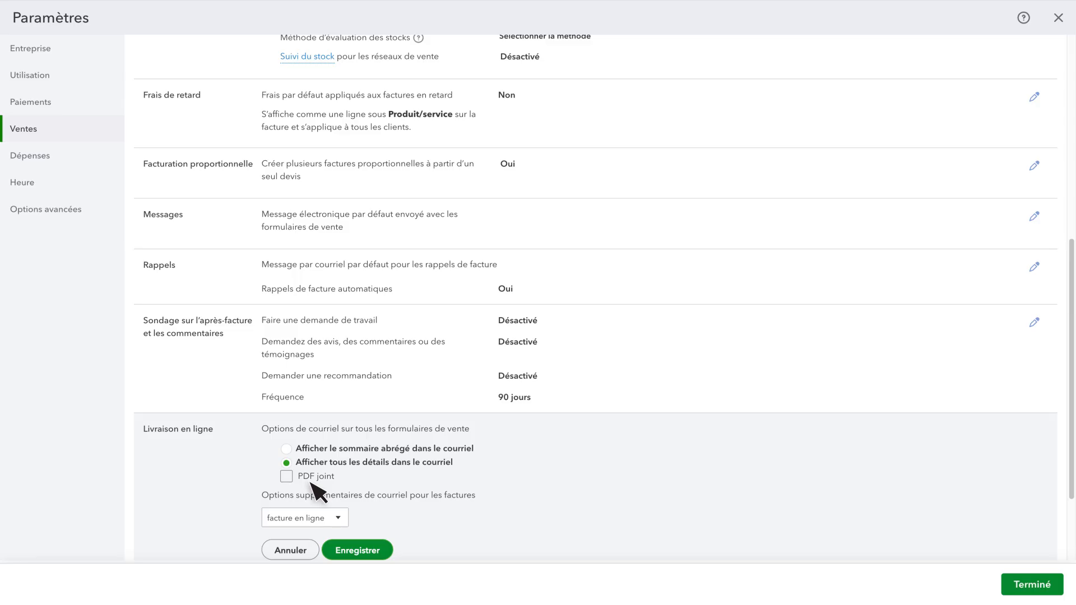
pyautogui.click(339, 518)
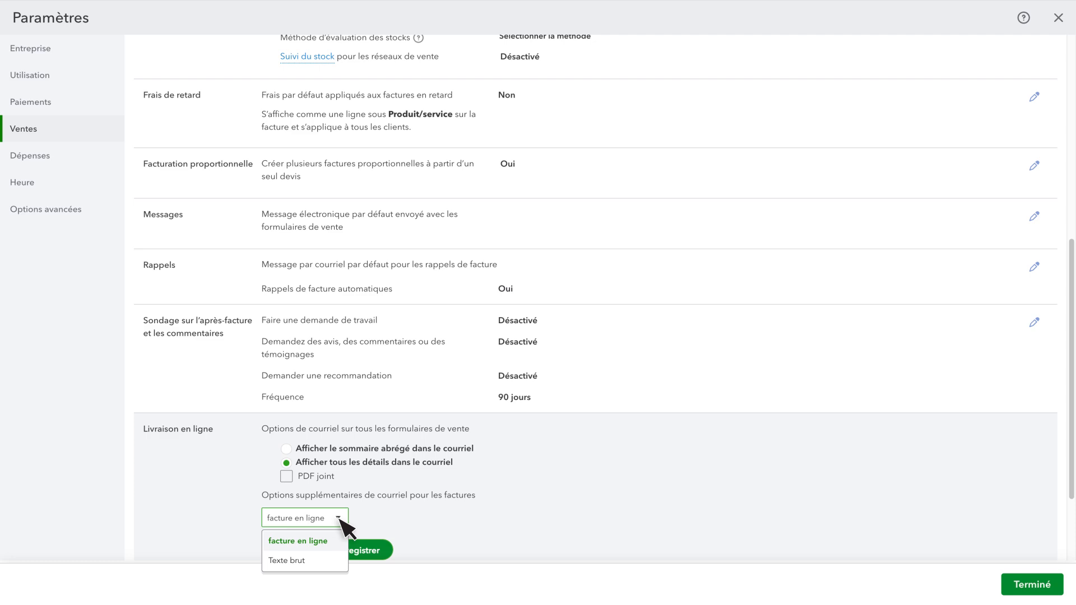
pyautogui.click(339, 519)
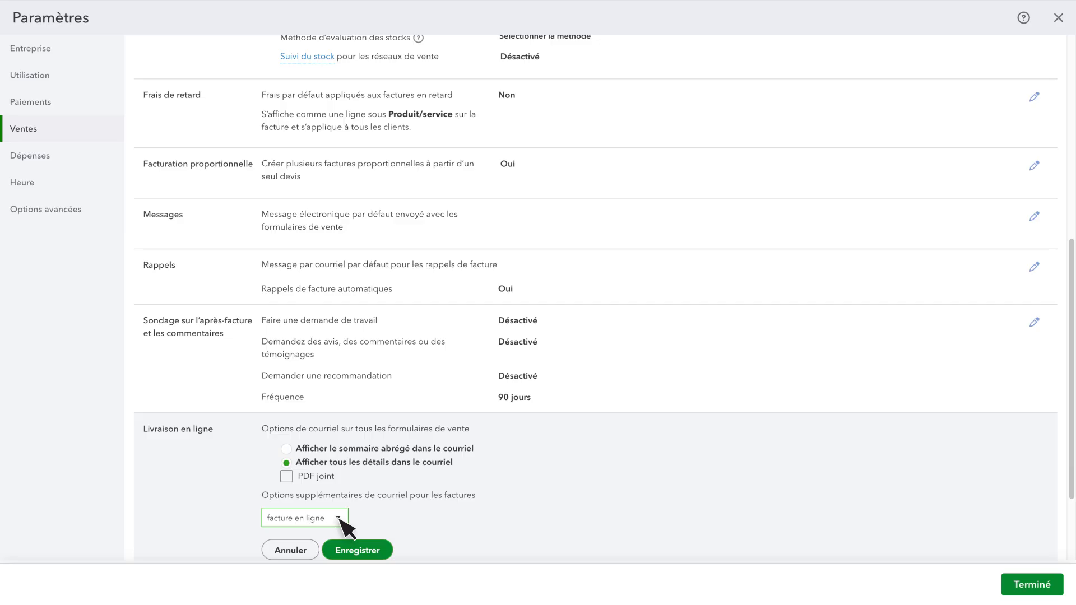
pyautogui.click(364, 551)
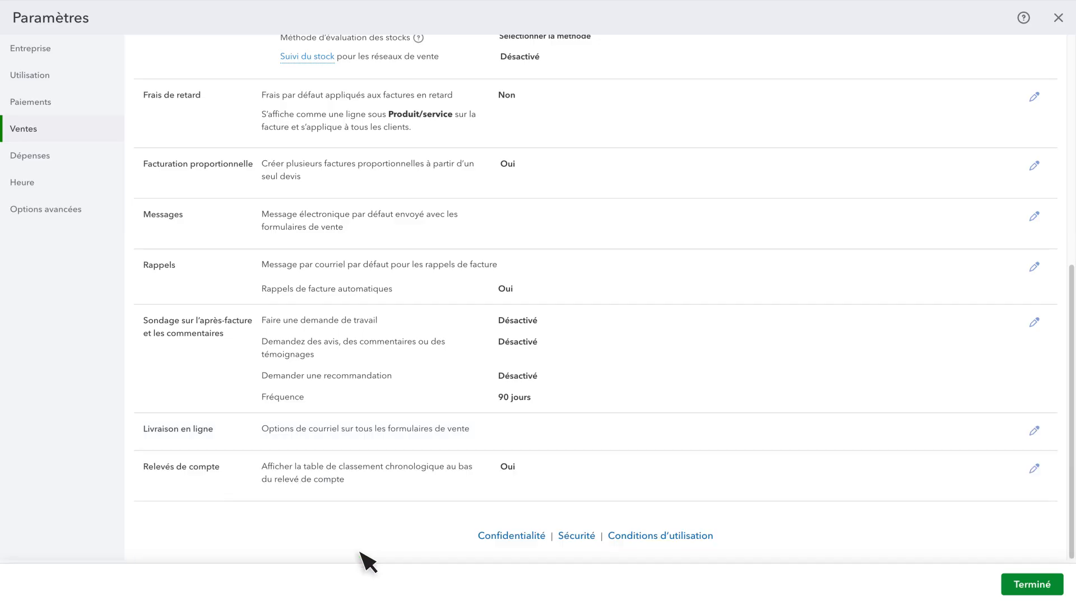
pyautogui.click(379, 483)
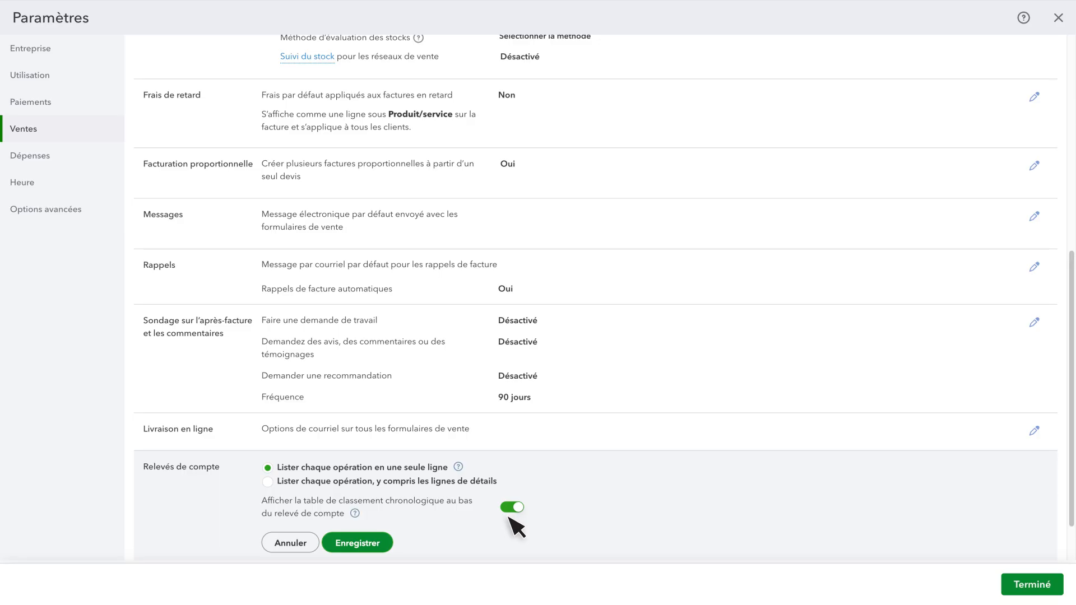
pyautogui.click(358, 544)
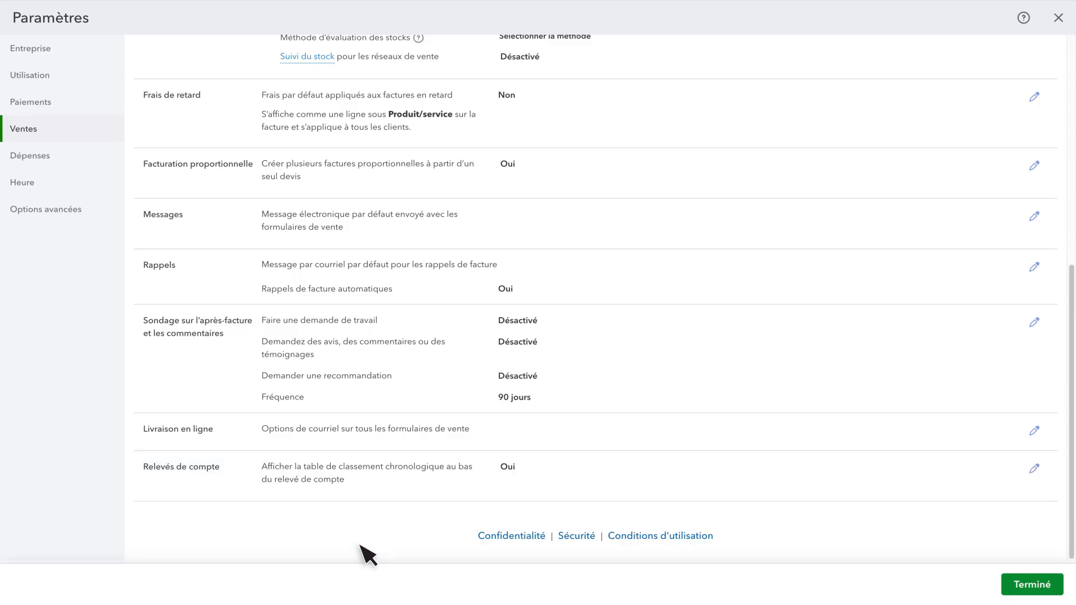